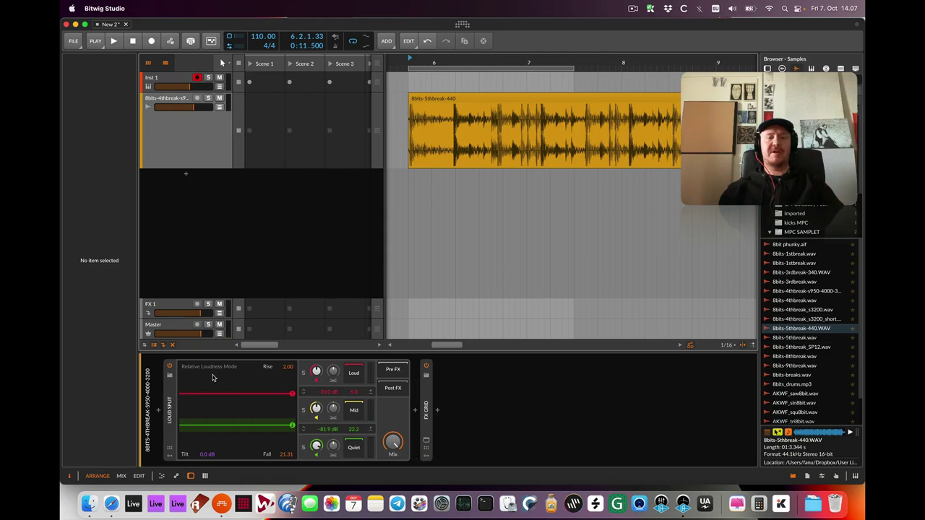
- Play the breakbeat and raise the Loud Split Quiet band gain to +11.4 dB
{"action": "key", "text": "space"}
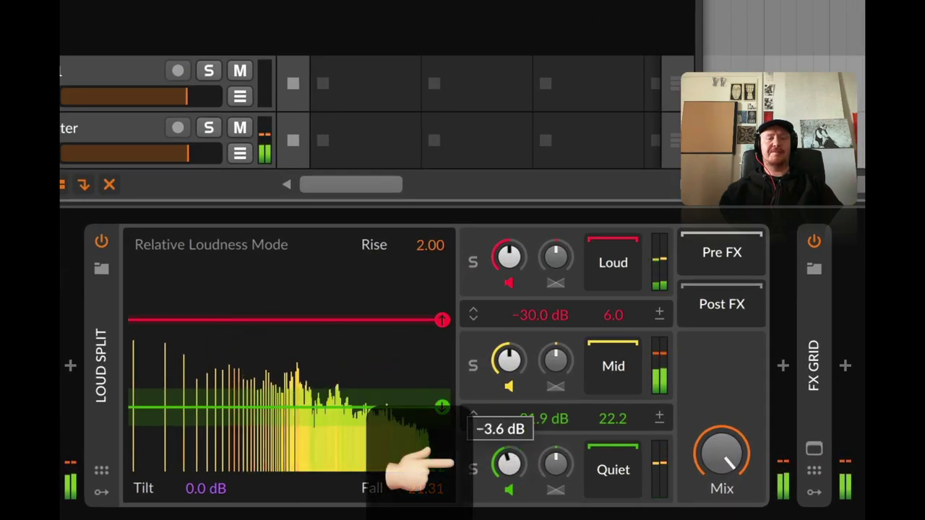
{"action": "left_click_drag", "start_coordinate": [509, 465], "coordinate": [509, 441]}
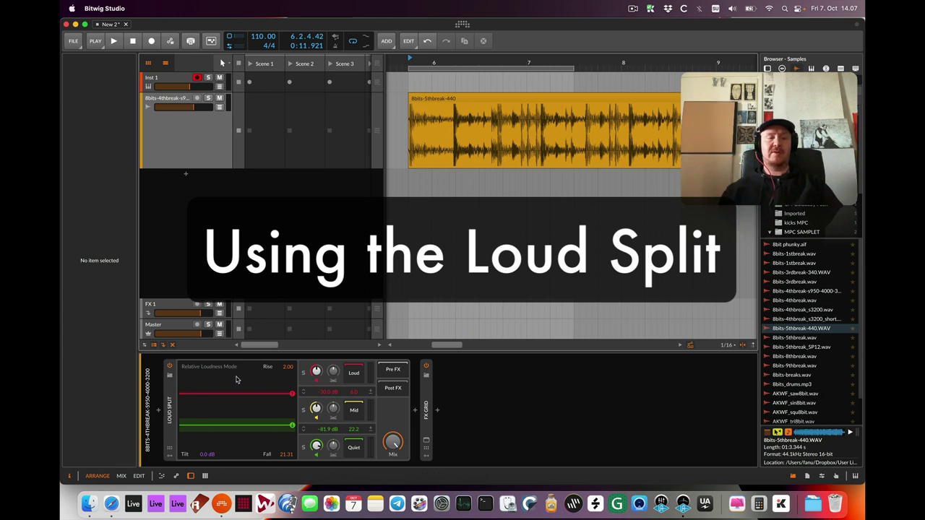
{"action": "left_click", "coordinate": [236, 380]}
{"action": "key", "text": "space"}
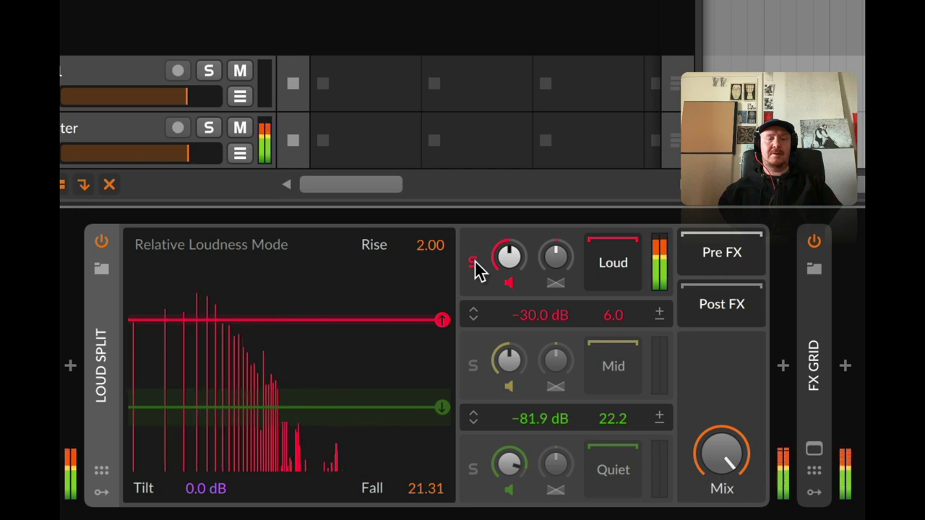
{"action": "left_click", "coordinate": [474, 263]}
{"action": "left_click", "coordinate": [475, 367]}
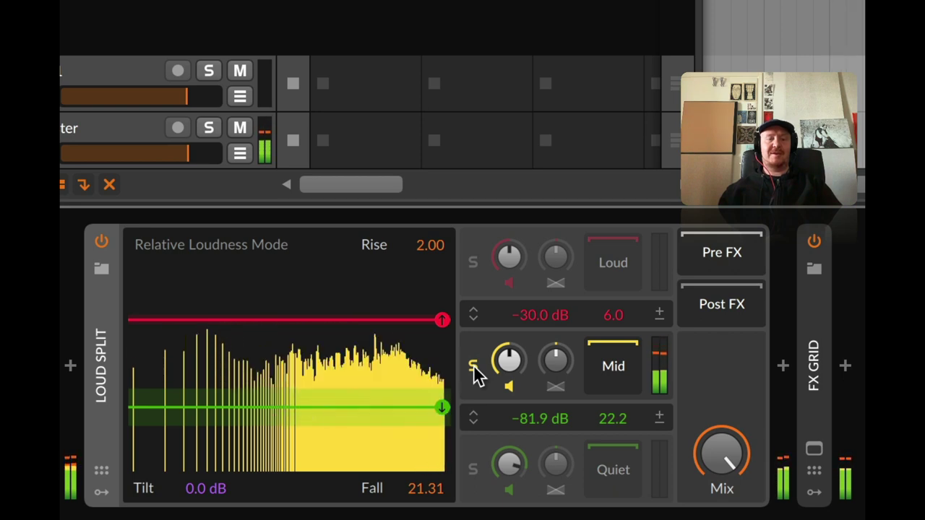
{"action": "left_click", "coordinate": [474, 369]}
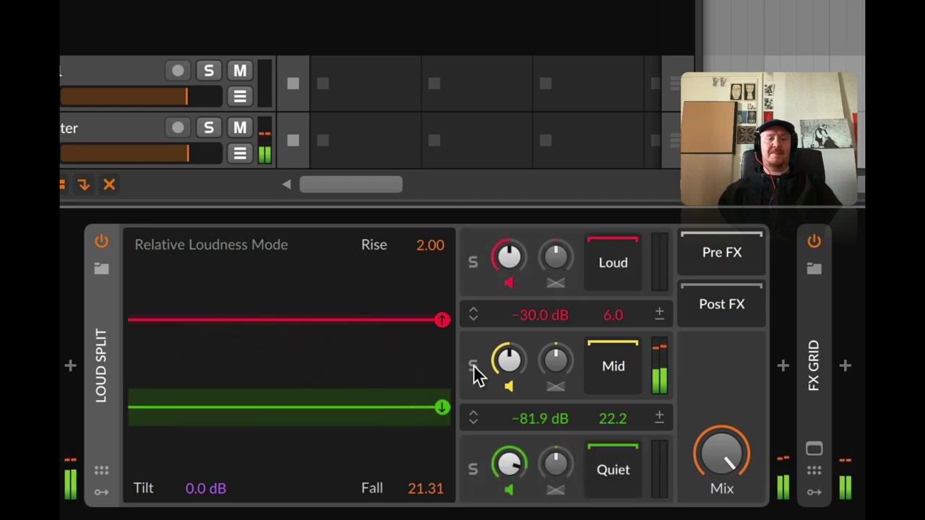
{"action": "left_click", "coordinate": [473, 470]}
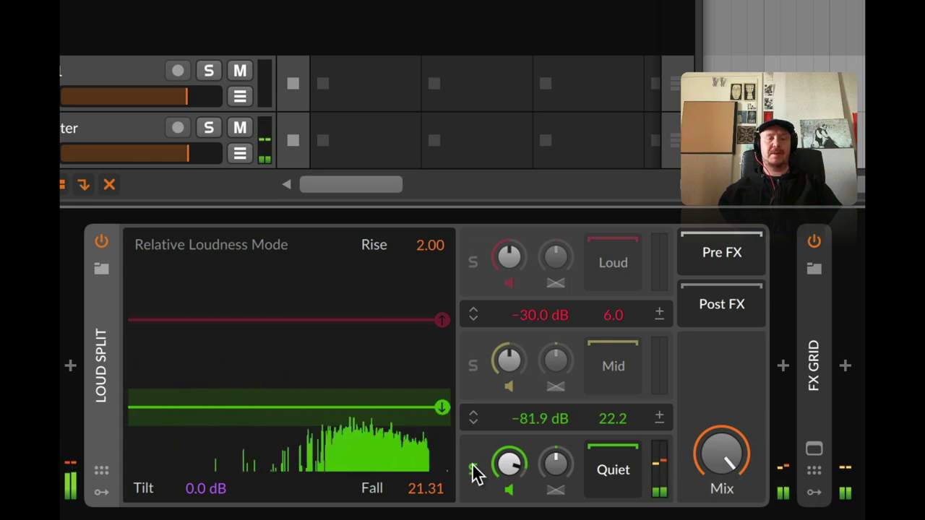
{"action": "left_click", "coordinate": [475, 470]}
- Bypass Loud Split, lower the Quiet band gain, re-enable it and restart playback
{"action": "left_click", "coordinate": [101, 243]}
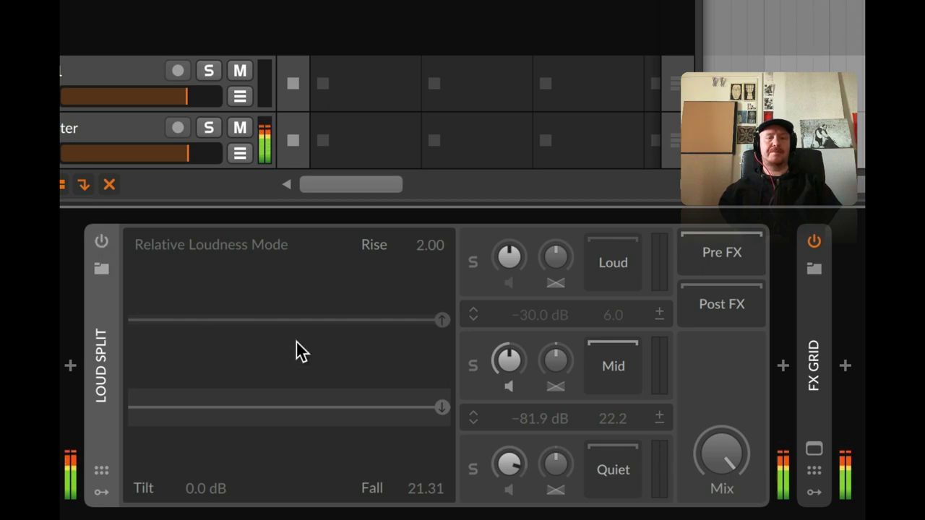
{"action": "left_click_drag", "start_coordinate": [510, 465], "coordinate": [510, 477]}
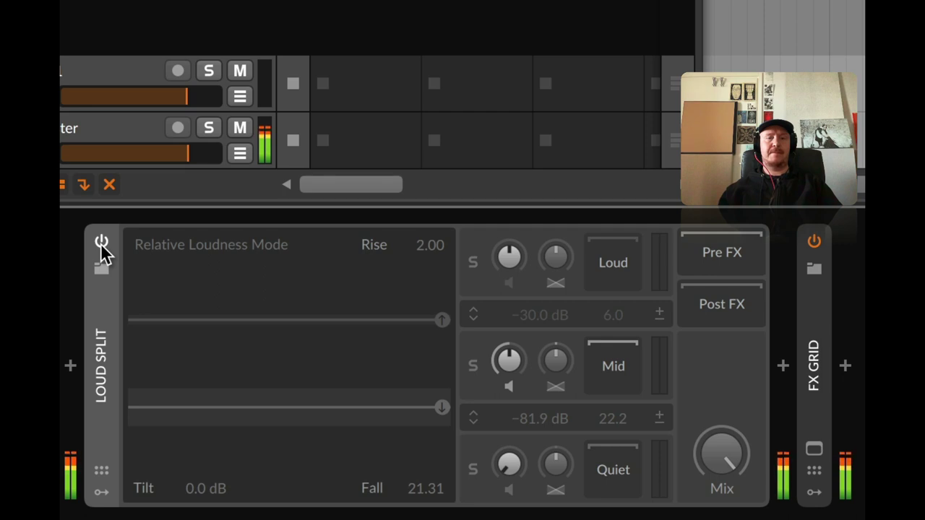
{"action": "left_click", "coordinate": [100, 244]}
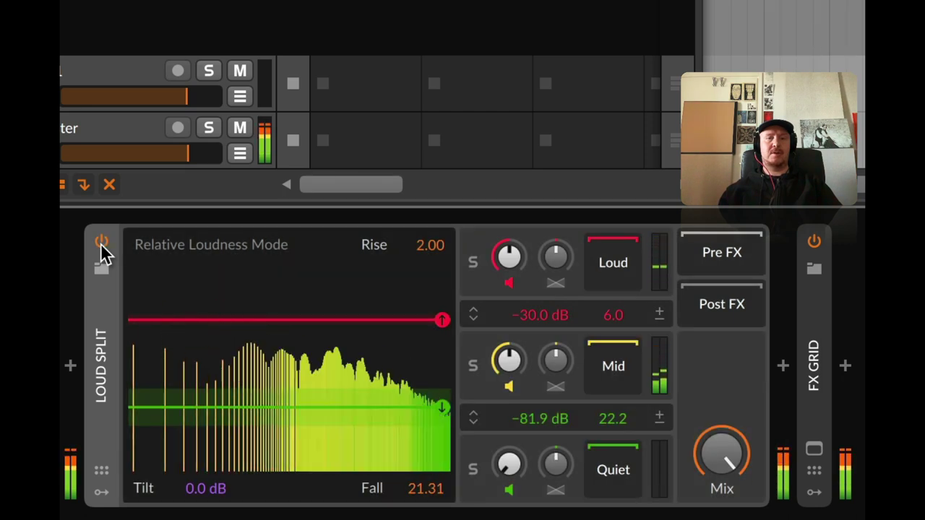
{"action": "key", "text": "space"}
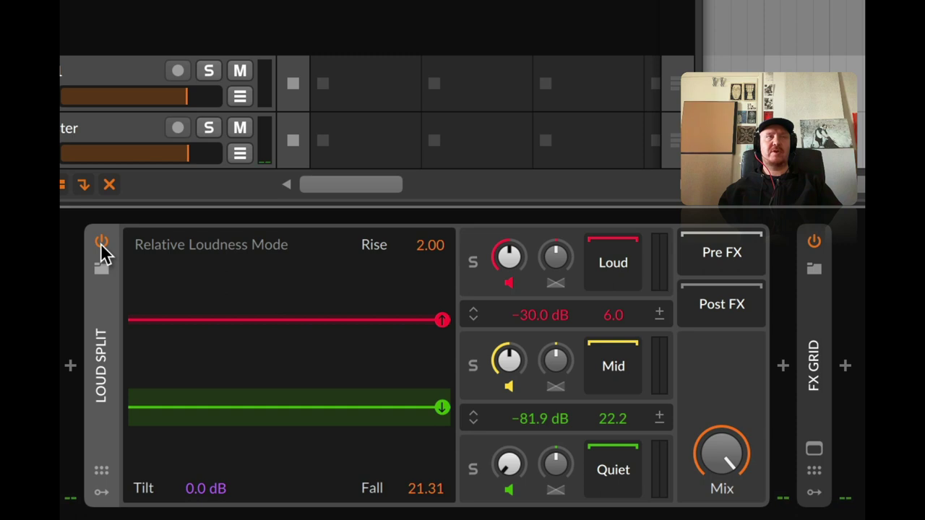
{"action": "key", "text": "space"}
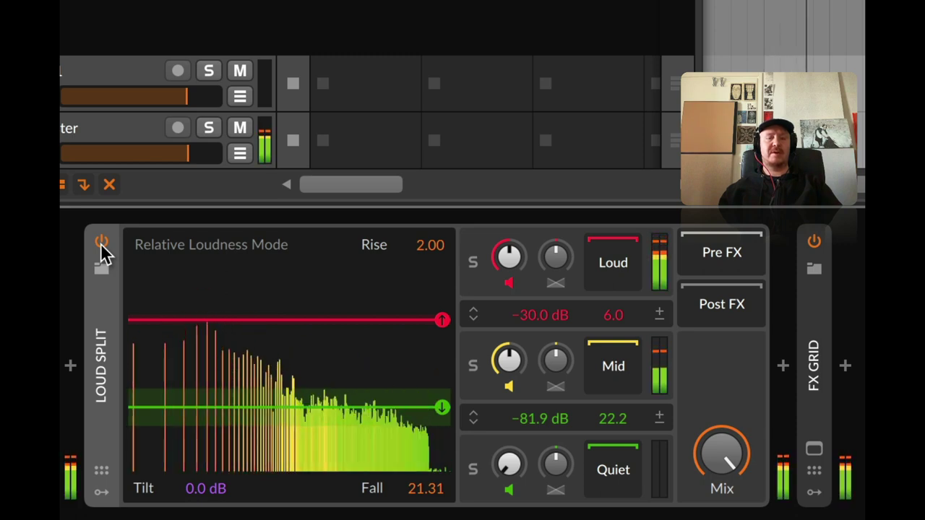
- Compare Loud Split on and off, then set Quiet gain to -3.0 dB and its amount fully down
{"action": "left_click", "coordinate": [101, 244]}
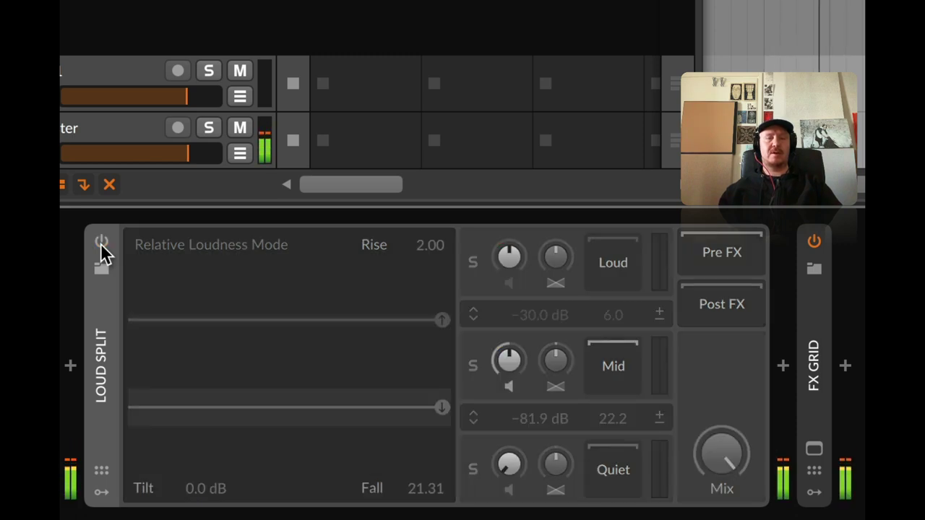
{"action": "left_click", "coordinate": [100, 244]}
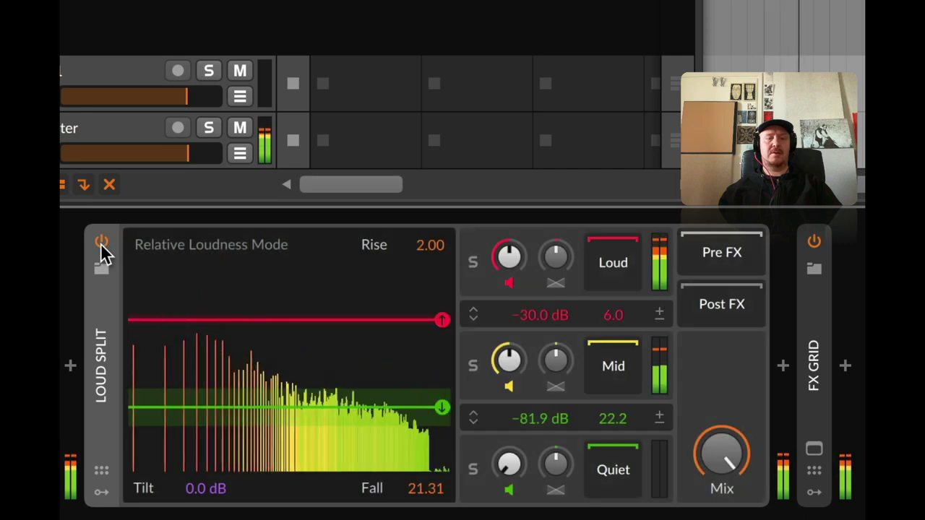
{"action": "left_click", "coordinate": [101, 243]}
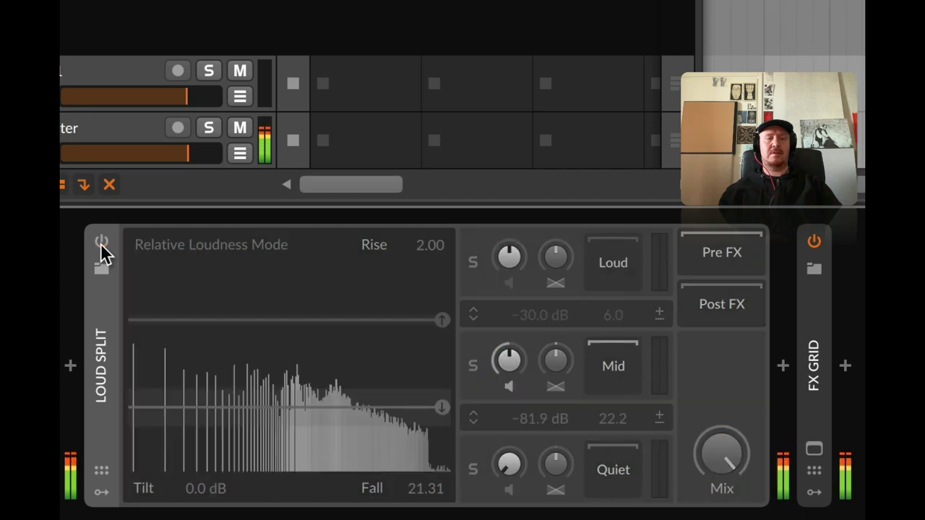
{"action": "left_click", "coordinate": [101, 244]}
{"action": "key", "text": "space"}
{"action": "left_click_drag", "start_coordinate": [513, 473], "coordinate": [513, 413]}
{"action": "mouse_move", "coordinate": [557, 471]}
{"action": "left_mouse_down"}
{"action": "mouse_move", "coordinate": [556, 500]}
{"action": "mouse_move", "coordinate": [557, 483]}
{"action": "left_mouse_up"}
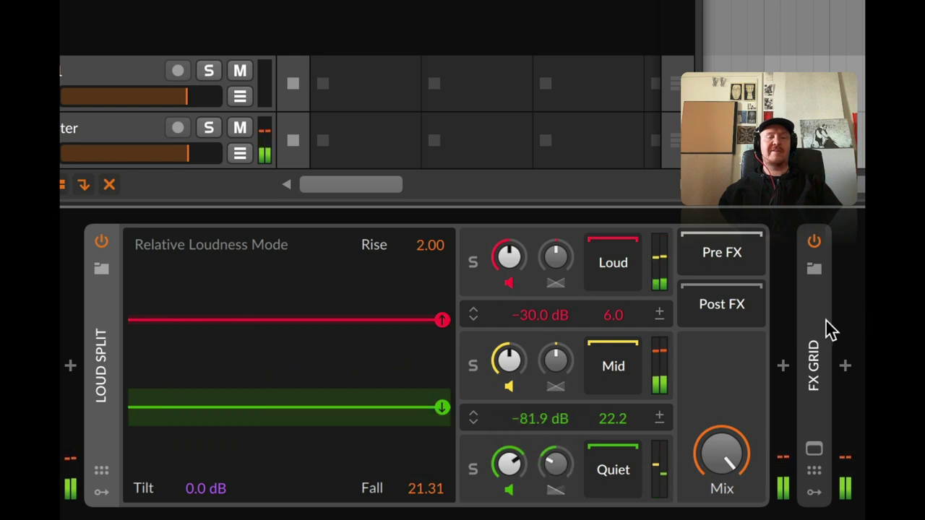
- Reset the Quiet band's percentage amount to centre and switch the FX Grid device back on
{"action": "double_click", "coordinate": [565, 468]}
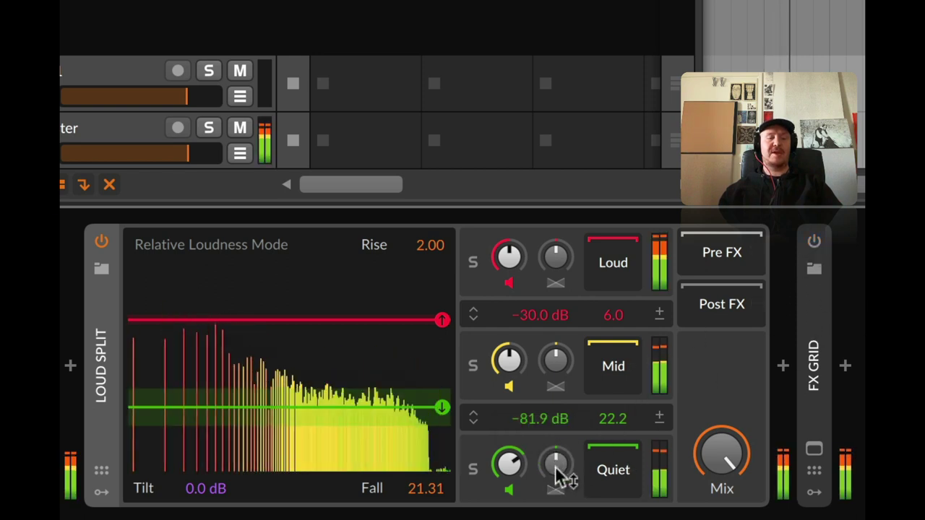
{"action": "left_click_drag", "start_coordinate": [555, 470], "coordinate": [555, 506]}
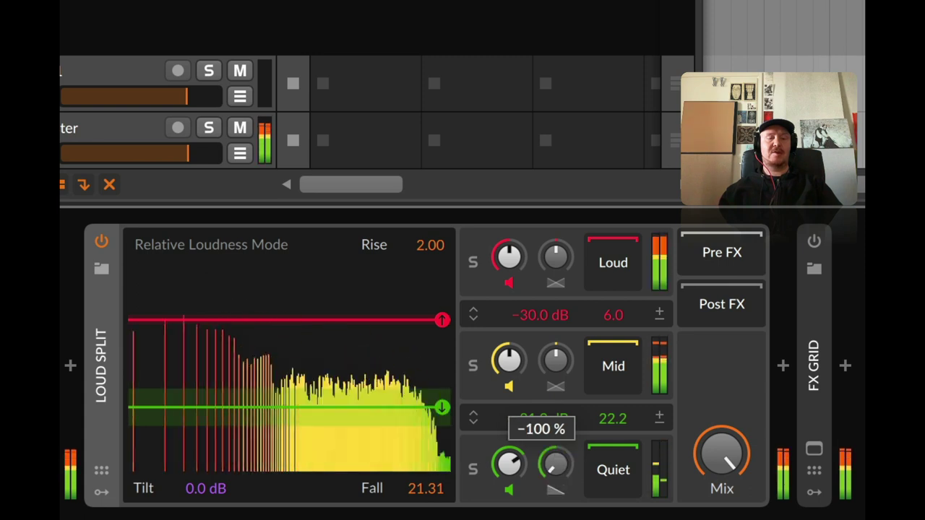
{"action": "double_click", "coordinate": [554, 474]}
{"action": "left_click", "coordinate": [815, 241]}
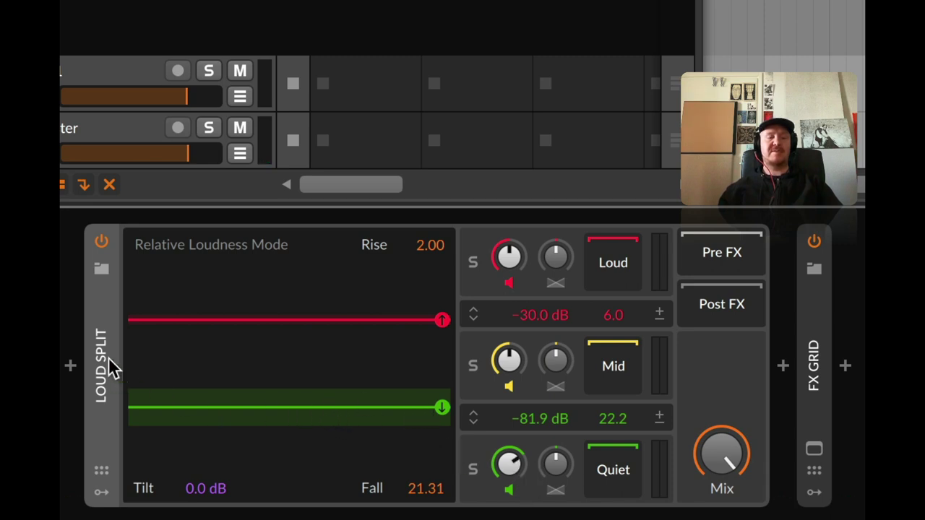
- Duplicate Loud Split, bypass the copy, and solo the Quiet band during playback
{"action": "key", "text": "ctrl+d"}
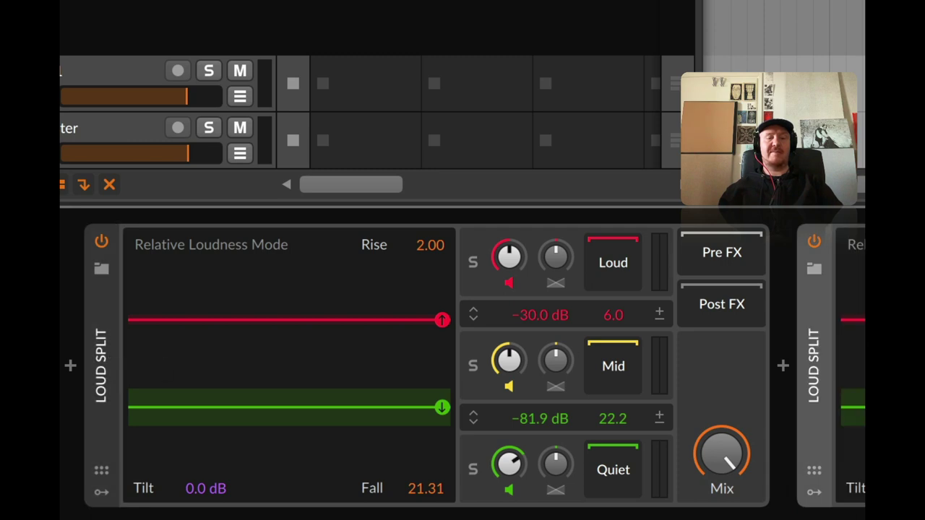
{"action": "left_click", "coordinate": [813, 241]}
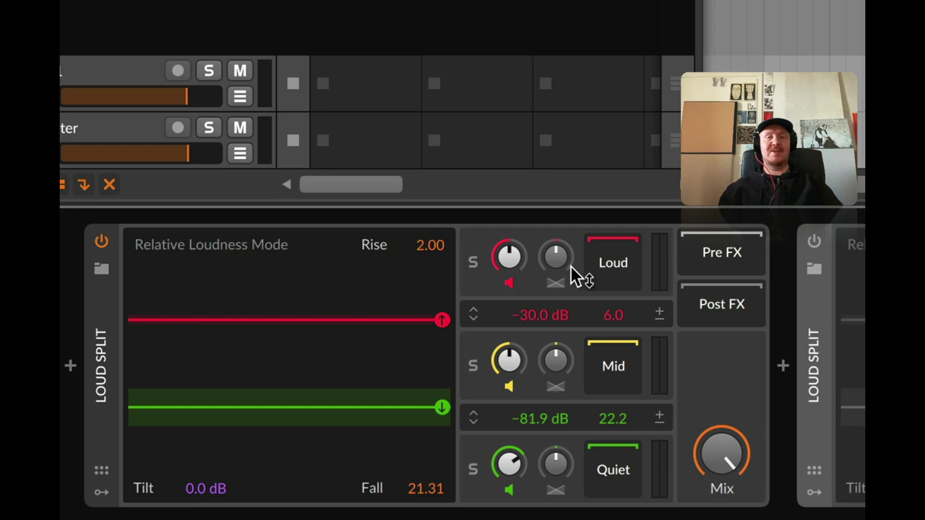
{"action": "key", "text": "space"}
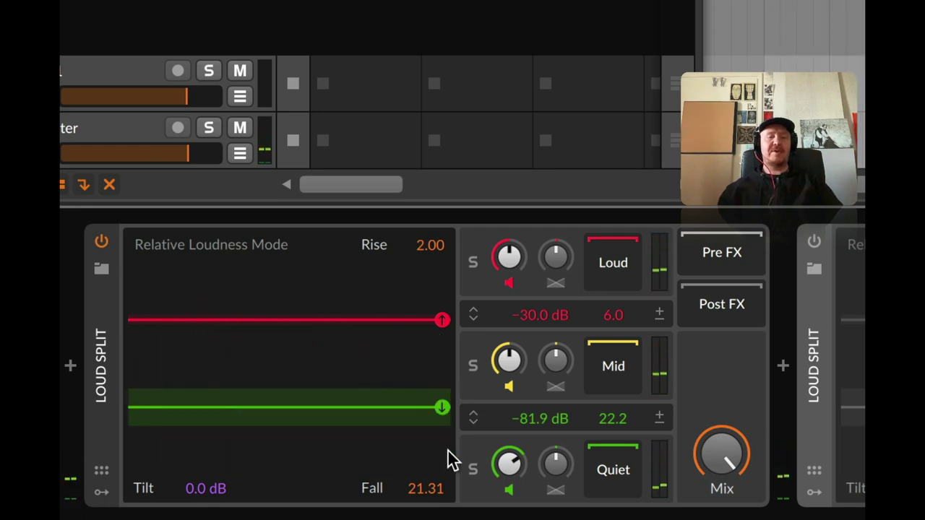
{"action": "left_click", "coordinate": [472, 469]}
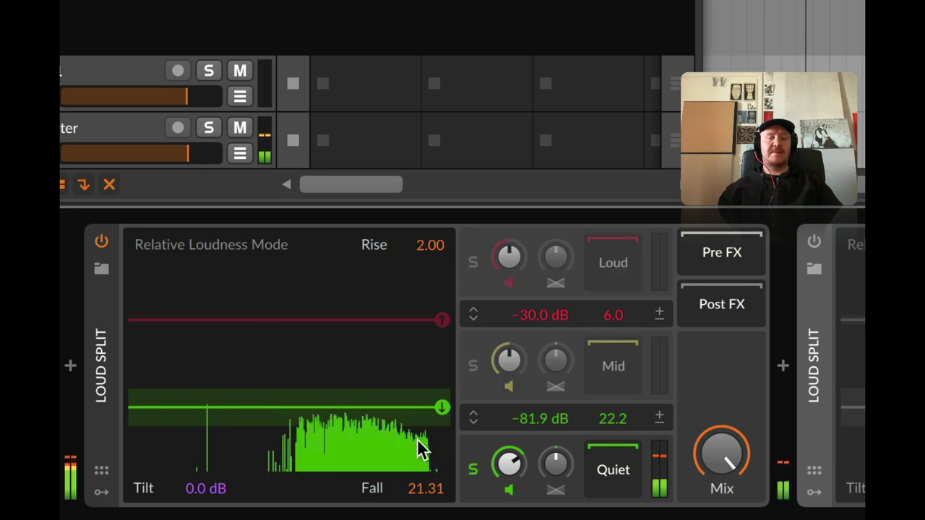
- Drag the Quiet threshold to about -81.2 dB, then unsolo Quiet and adjust the Loud threshold
{"action": "left_click_drag", "start_coordinate": [346, 407], "coordinate": [307, 420]}
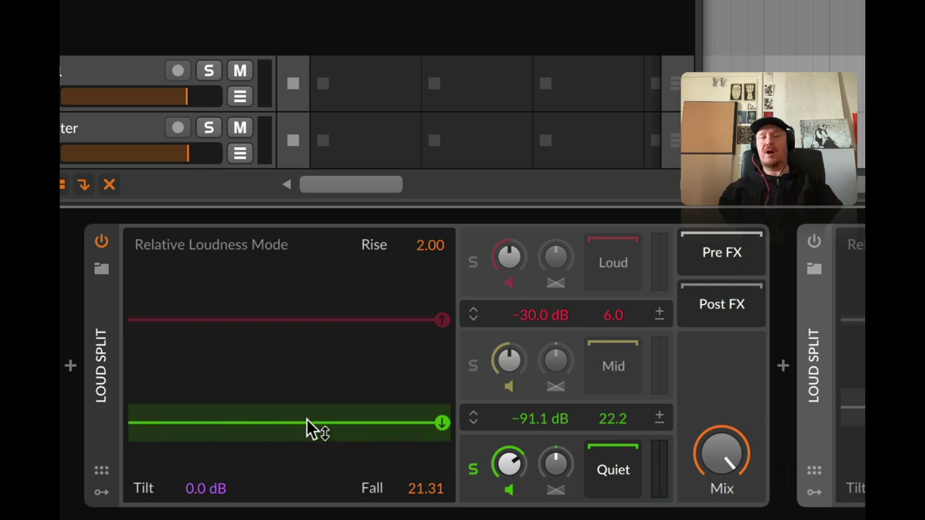
{"action": "mouse_move", "coordinate": [317, 427]}
{"action": "left_mouse_down"}
{"action": "mouse_move", "coordinate": [328, 373]}
{"action": "mouse_move", "coordinate": [302, 418]}
{"action": "left_mouse_up"}
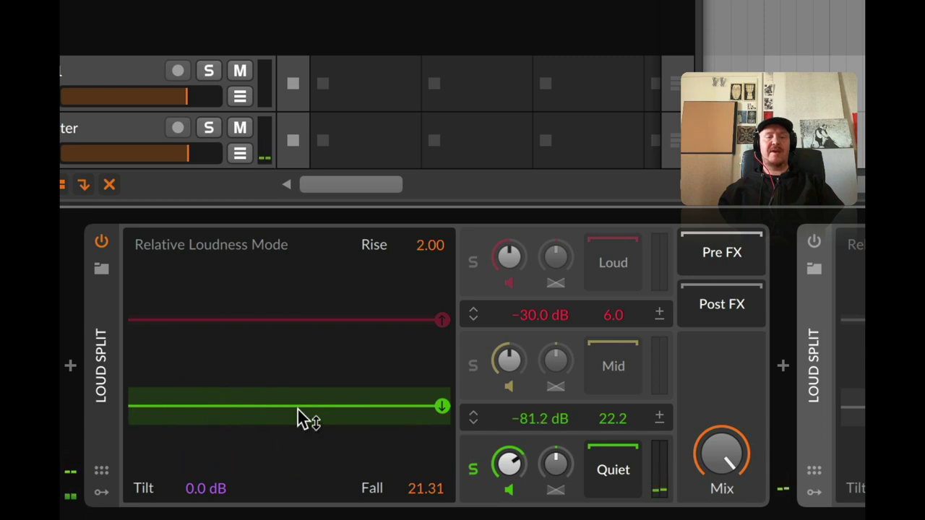
{"action": "left_click", "coordinate": [472, 470]}
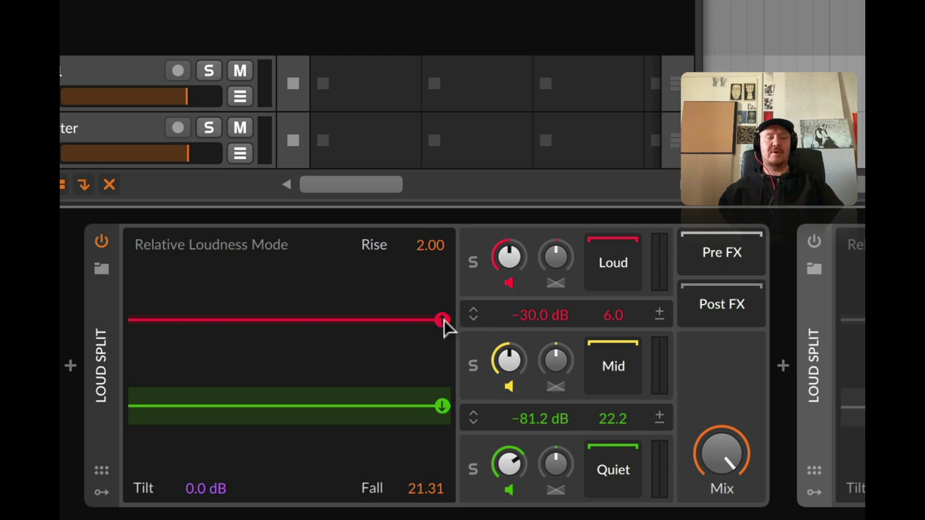
{"action": "left_click_drag", "start_coordinate": [443, 324], "coordinate": [439, 296]}
{"action": "key", "text": "space"}
- Reset the Loud threshold to -30 dB and bring Quiet gain from -∞ up to +8.6 dB
{"action": "double_click", "coordinate": [439, 290]}
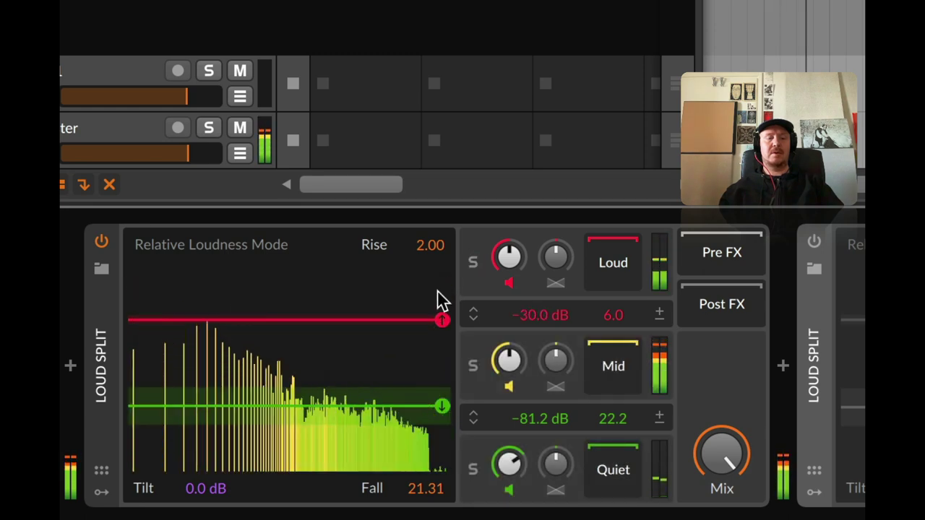
{"action": "key", "text": "space"}
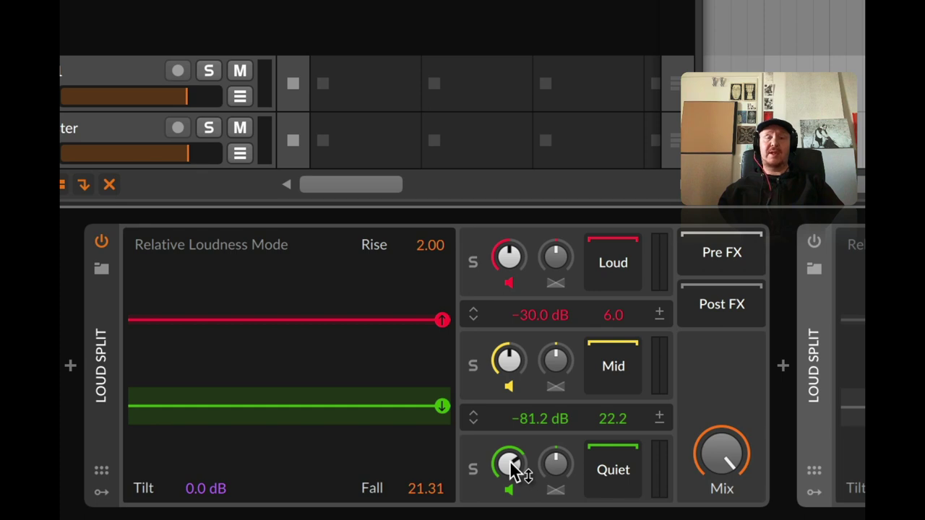
{"action": "left_click_drag", "start_coordinate": [510, 466], "coordinate": [509, 517]}
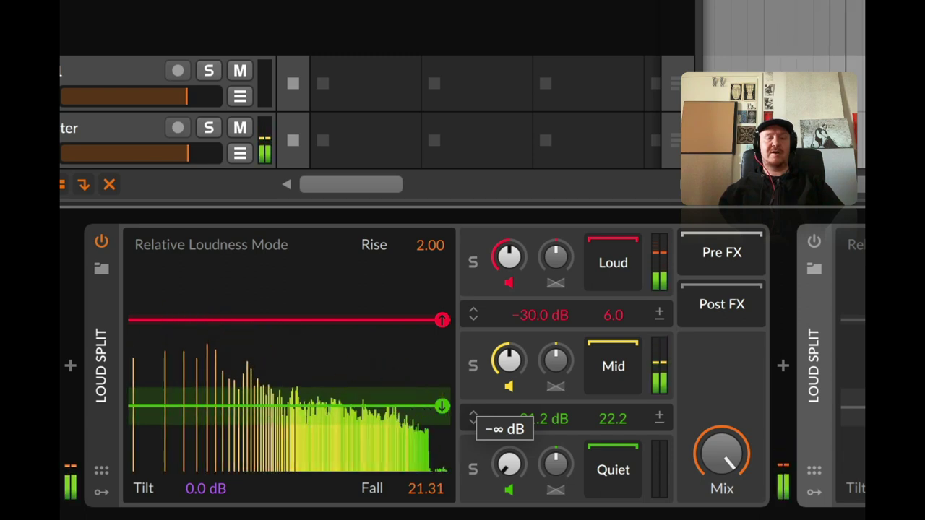
{"action": "left_click_drag", "start_coordinate": [510, 466], "coordinate": [510, 427]}
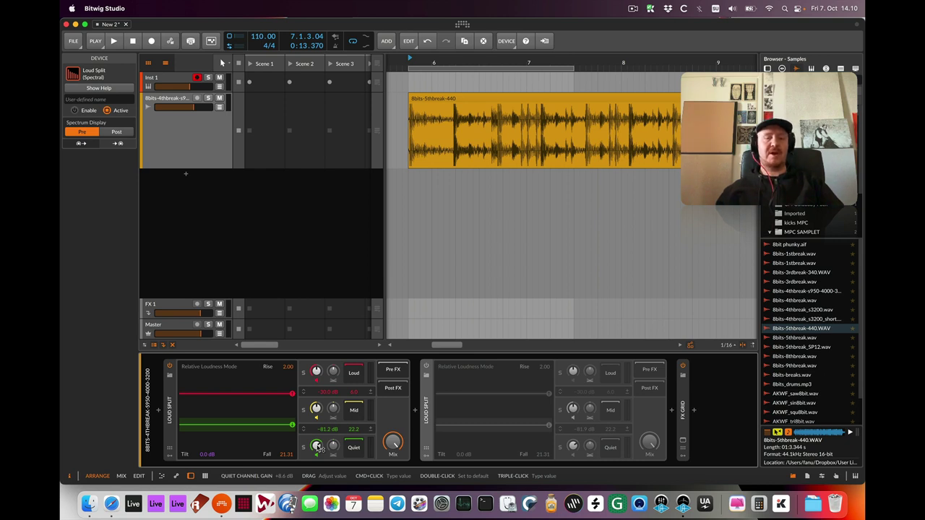
- Audition the Quiet band silenced and restored, leaving its gain at +12.4 dB
{"action": "left_click_drag", "start_coordinate": [318, 447], "coordinate": [318, 477]}
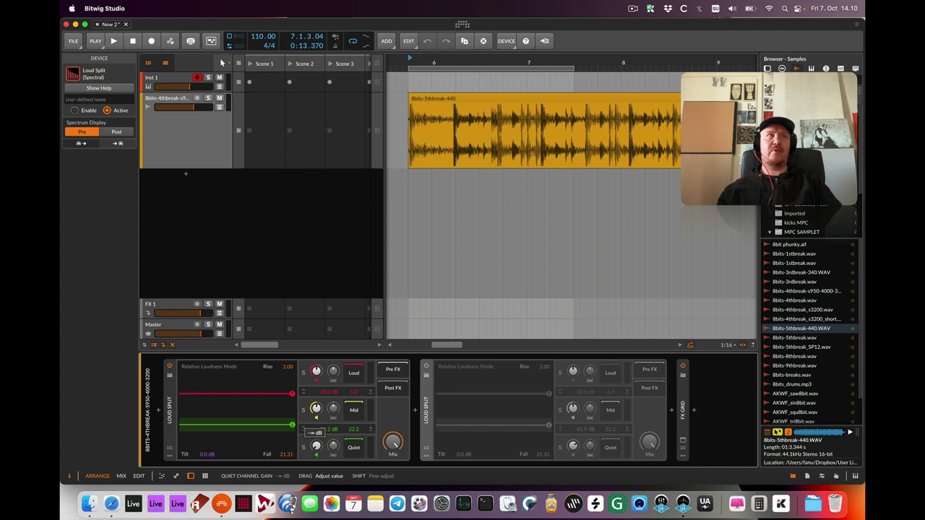
{"action": "key", "text": "space"}
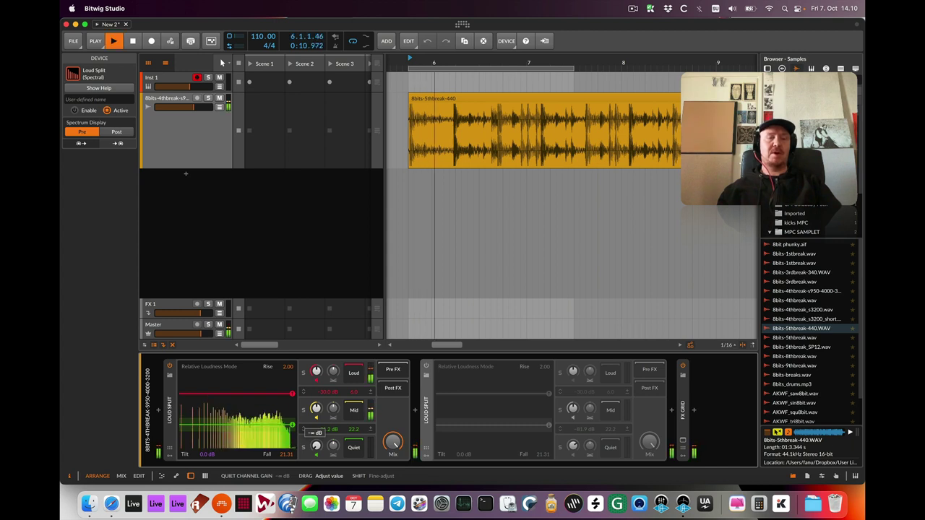
{"action": "left_click_drag", "start_coordinate": [318, 477], "coordinate": [318, 432]}
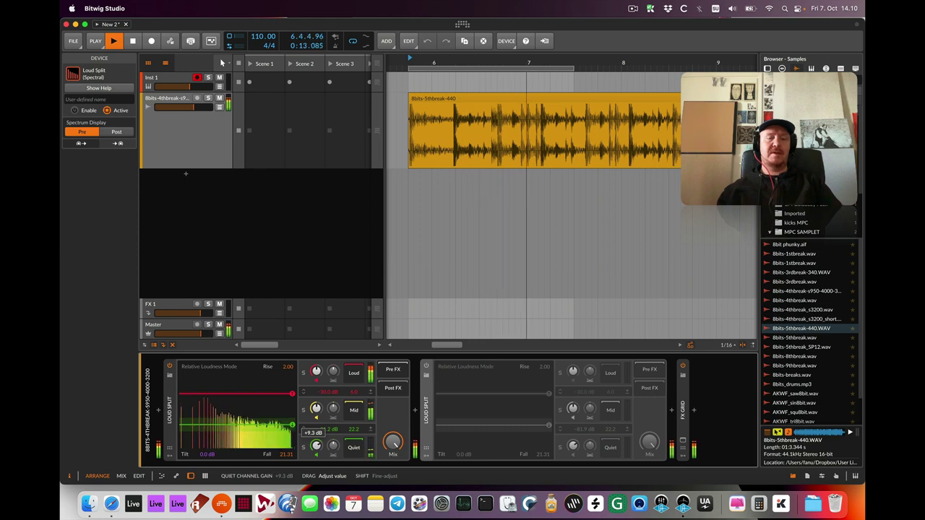
{"action": "key", "text": "space"}
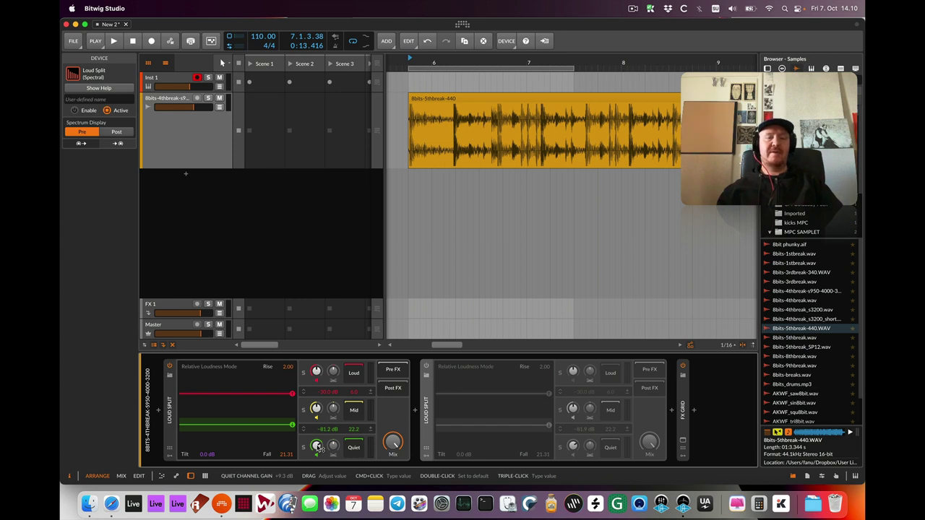
{"action": "key", "text": "space"}
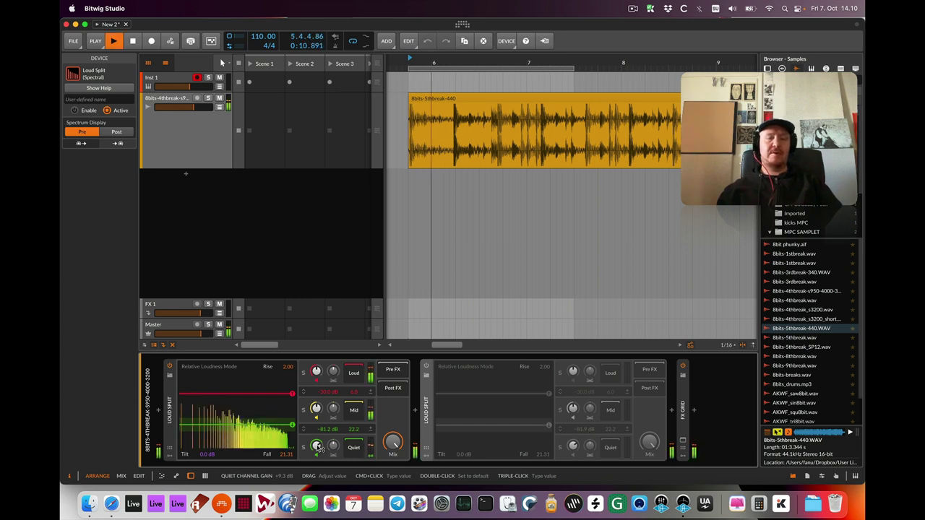
{"action": "mouse_move", "coordinate": [318, 447]}
{"action": "left_mouse_down"}
{"action": "mouse_move", "coordinate": [318, 491]}
{"action": "mouse_move", "coordinate": [318, 434]}
{"action": "mouse_move", "coordinate": [318, 462]}
{"action": "left_mouse_up"}
{"action": "key", "text": "space"}
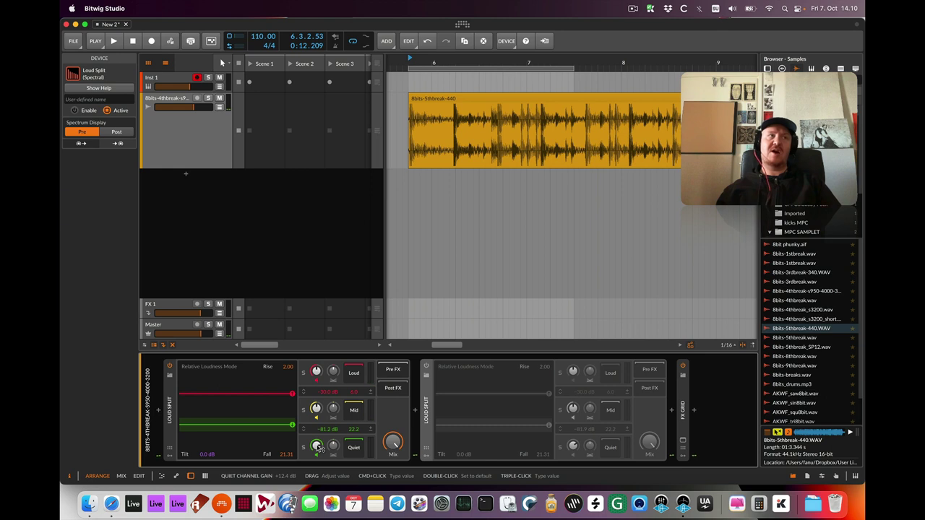